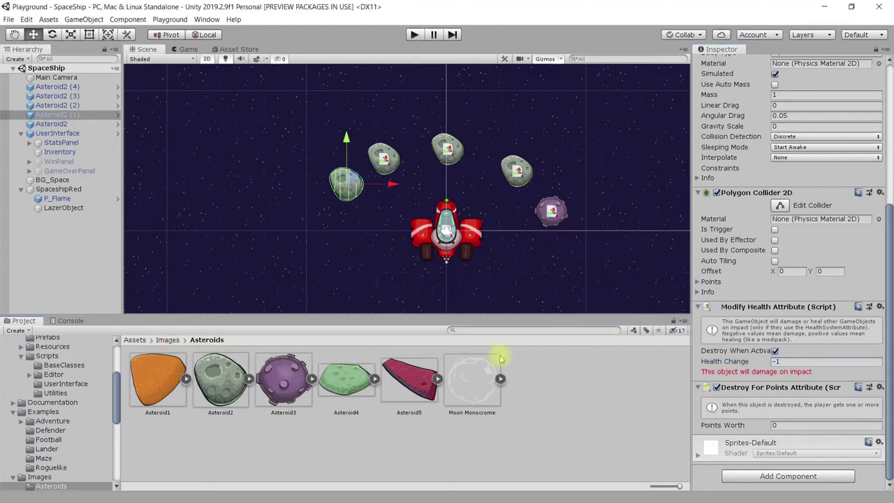
Open the Assets/Images/Creatures folder to show the creature sprites.
{"action": "left_click", "coordinate": [167, 341]}
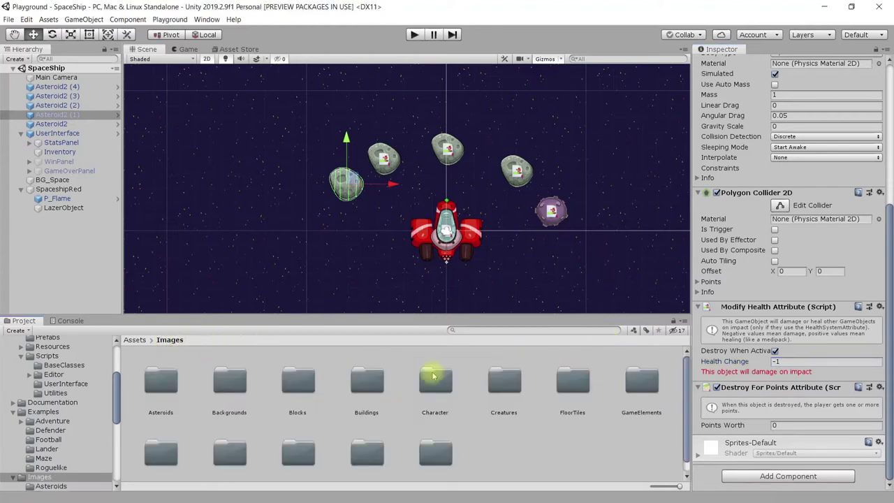
{"action": "scroll", "coordinate": [592, 420], "scroll_direction": "down", "scroll_amount": 1}
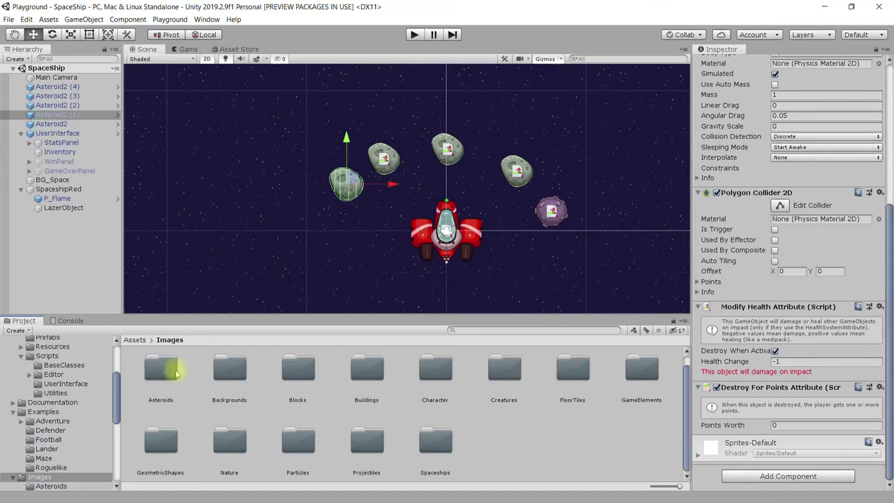
{"action": "left_click", "coordinate": [496, 407]}
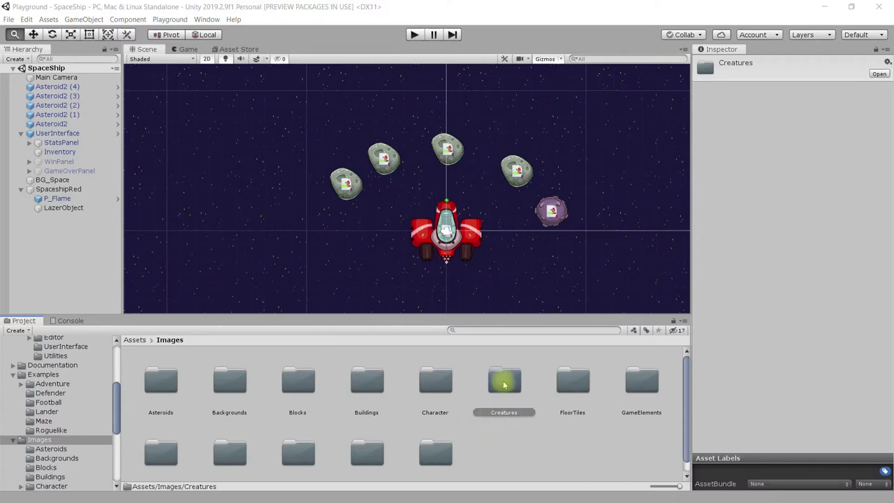
{"action": "double_click", "coordinate": [504, 383]}
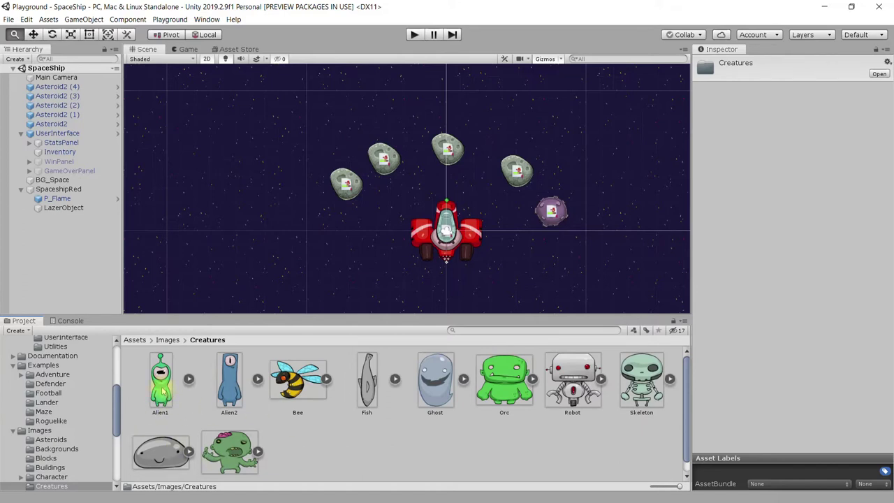
Drop the Alien1 sprite left of the ship and give it a Polygon Collider 2D set as trigger.
{"action": "left_click_drag", "start_coordinate": [162, 392], "coordinate": [258, 238]}
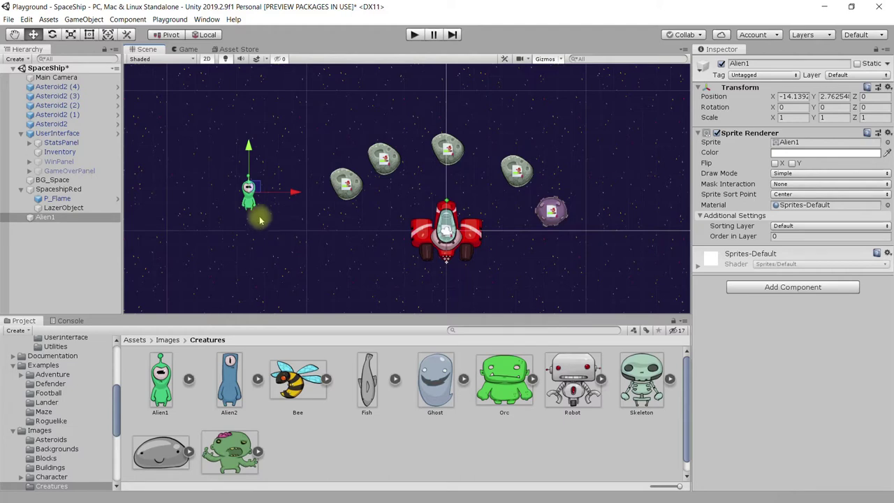
{"action": "left_click", "coordinate": [779, 287]}
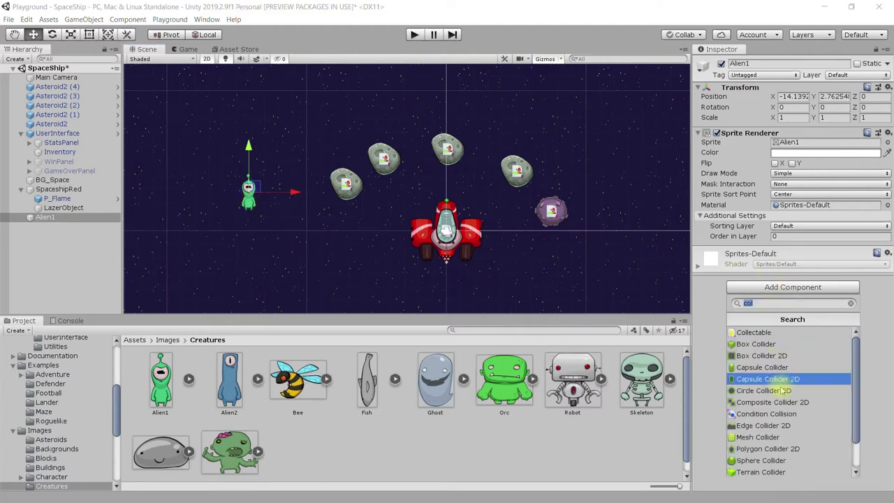
{"action": "left_click", "coordinate": [783, 448]}
{"action": "scroll", "coordinate": [296, 235], "scroll_direction": "up", "scroll_amount": 2}
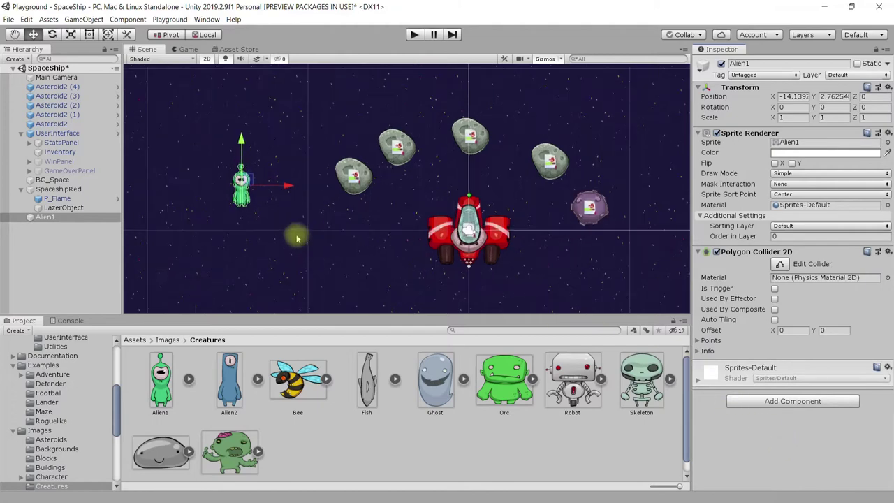
{"action": "scroll", "coordinate": [296, 234], "scroll_direction": "up", "scroll_amount": 2}
{"action": "middle_click_drag", "start_coordinate": [284, 188], "coordinate": [335, 250]}
{"action": "scroll", "coordinate": [332, 252], "scroll_direction": "up", "scroll_amount": 1}
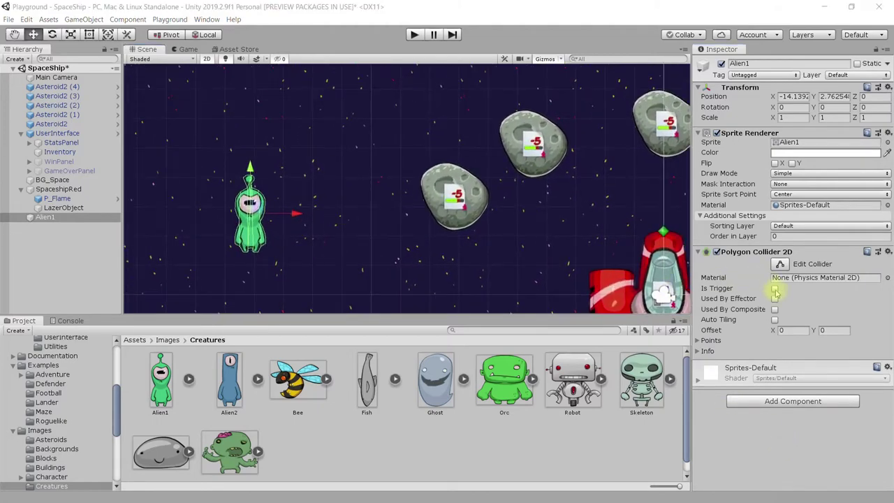
{"action": "left_click", "coordinate": [776, 290]}
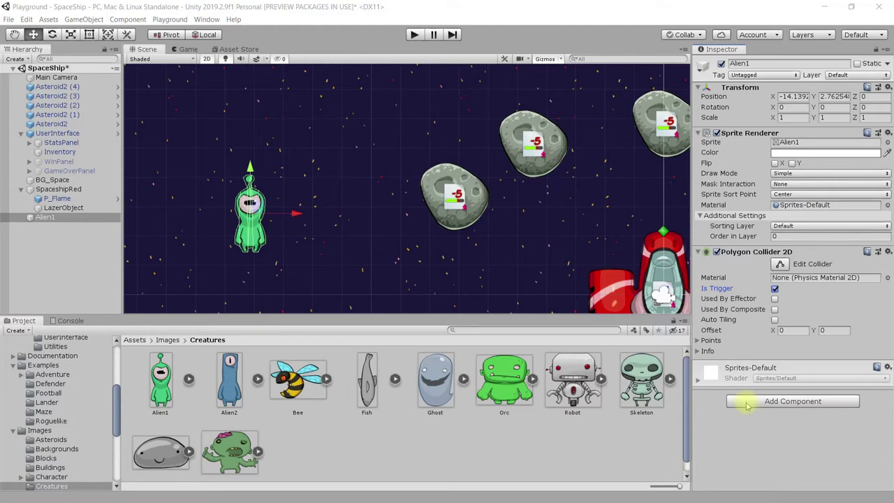
Add the Auto Rotate script to Alien1, which also adds a Rigidbody 2D.
{"action": "left_click", "coordinate": [745, 401]}
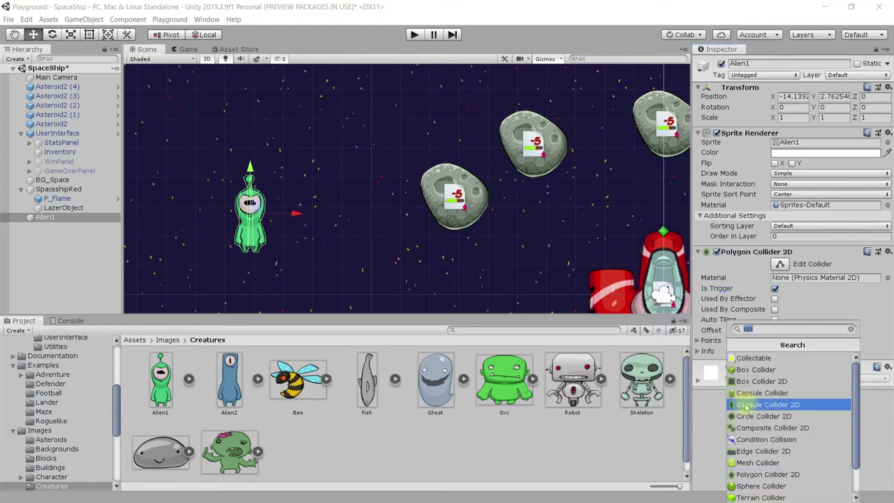
{"action": "type", "text": "au"}
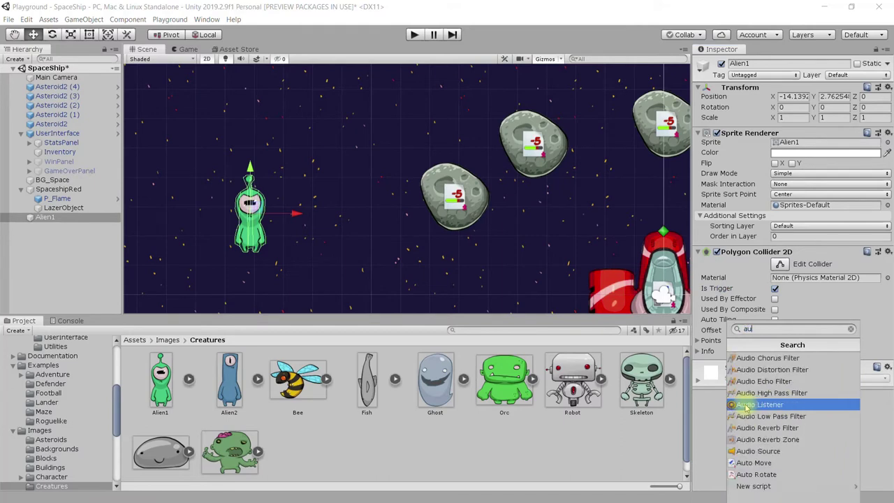
{"action": "left_click", "coordinate": [744, 475]}
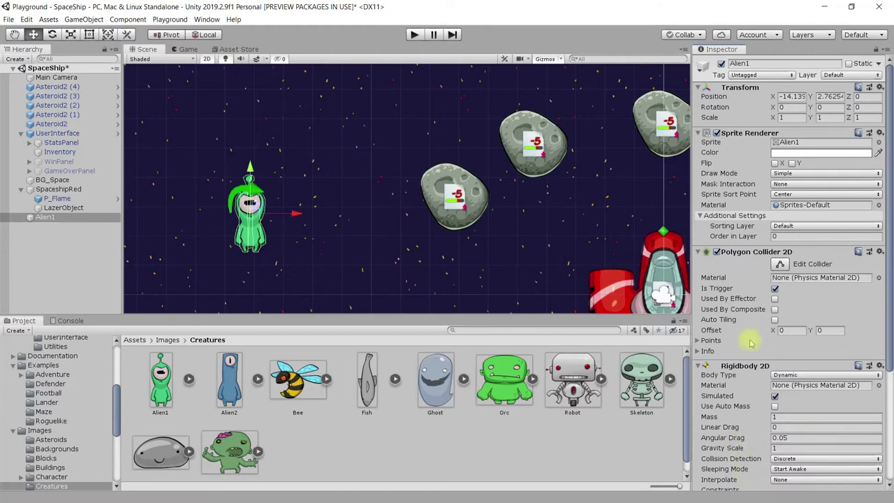
{"action": "scroll", "coordinate": [730, 310], "scroll_direction": "down", "scroll_amount": 3}
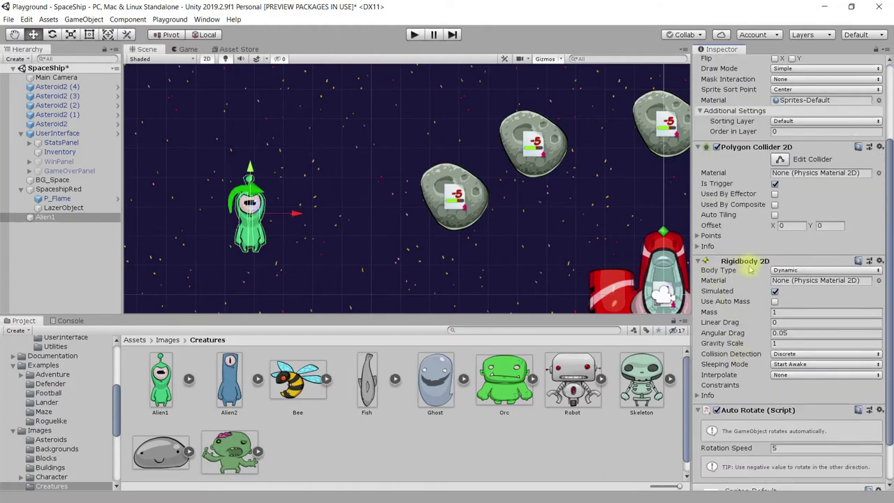
Set Alien1's Gravity Scale to 0 and its Rotation Speed from 5 to 2.
{"action": "left_click", "coordinate": [775, 343]}
{"action": "type", "text": "0"}
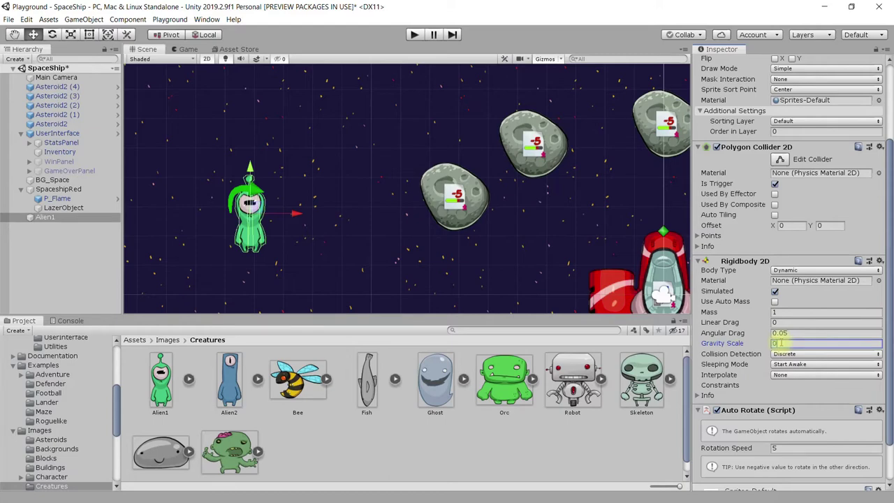
{"action": "scroll", "coordinate": [779, 464], "scroll_direction": "down", "scroll_amount": 2}
{"action": "left_click", "coordinate": [785, 400]}
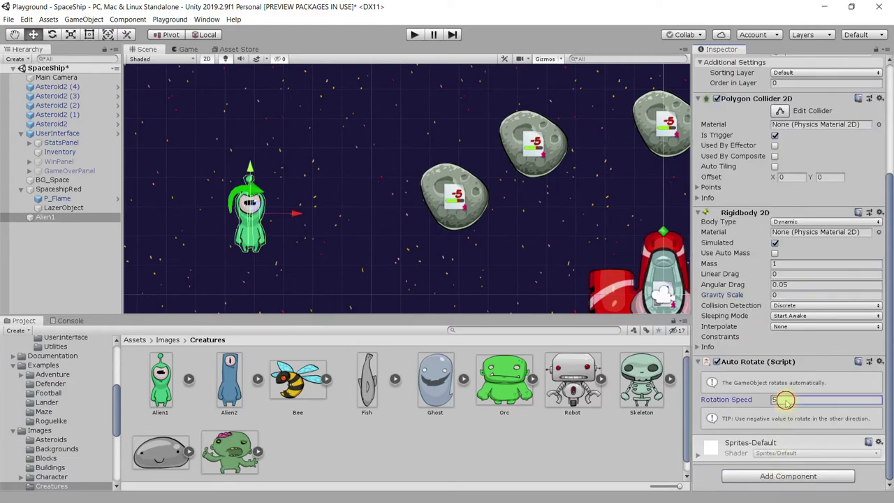
{"action": "left_click_drag", "start_coordinate": [781, 400], "coordinate": [803, 400]}
{"action": "type", "text": "2"}
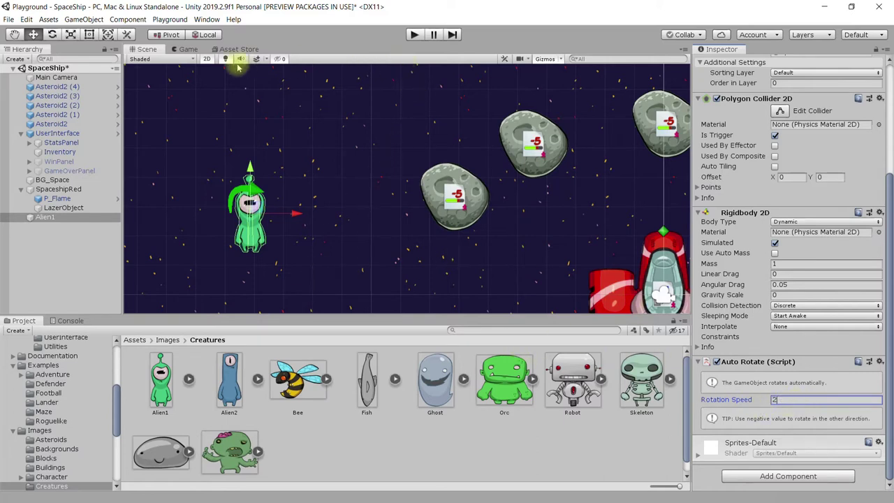
{"action": "left_click", "coordinate": [187, 50]}
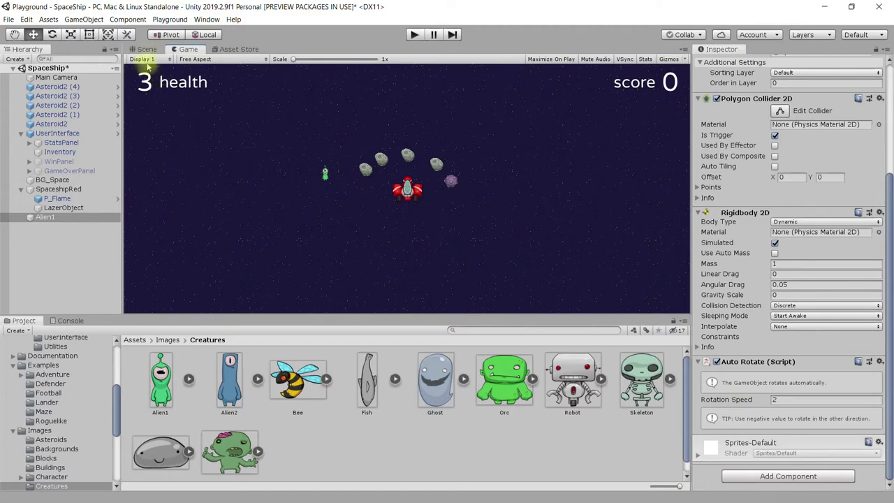
Test-play the scene, change Alien1's Rotation Speed to -2, and test-play again.
{"action": "left_click", "coordinate": [412, 36]}
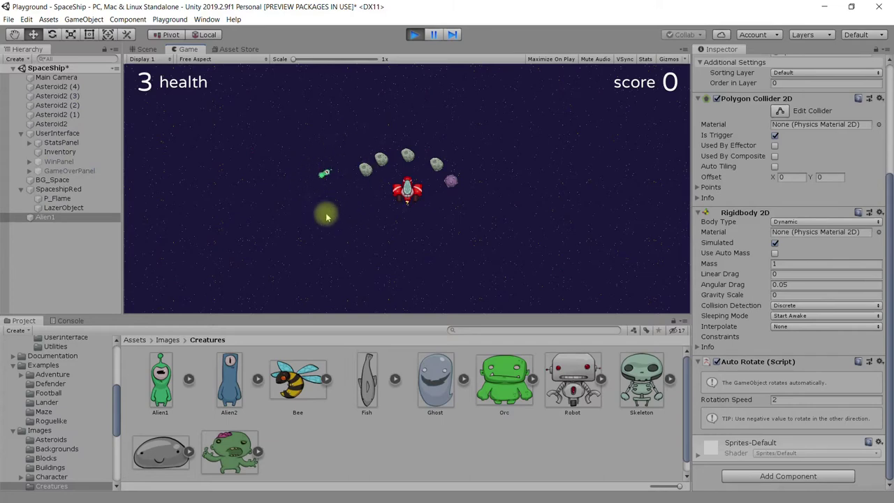
{"action": "left_click", "coordinate": [414, 34]}
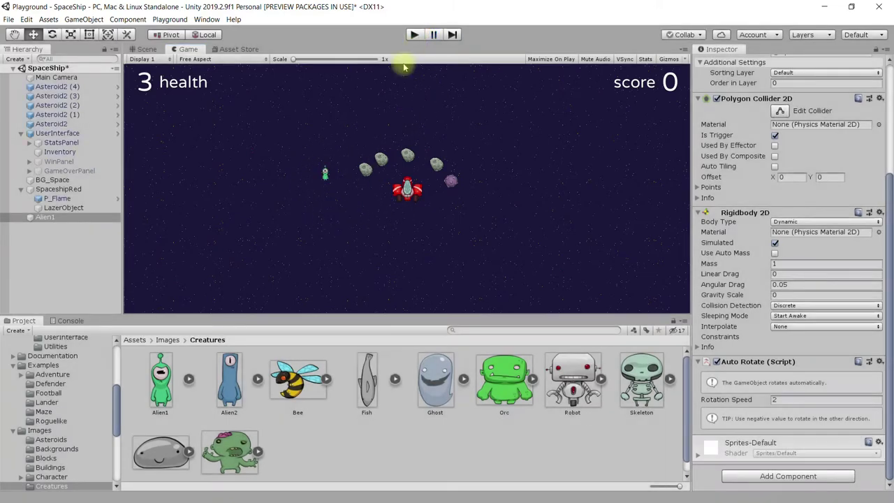
{"action": "left_click", "coordinate": [774, 400]}
{"action": "type", "text": "-2"}
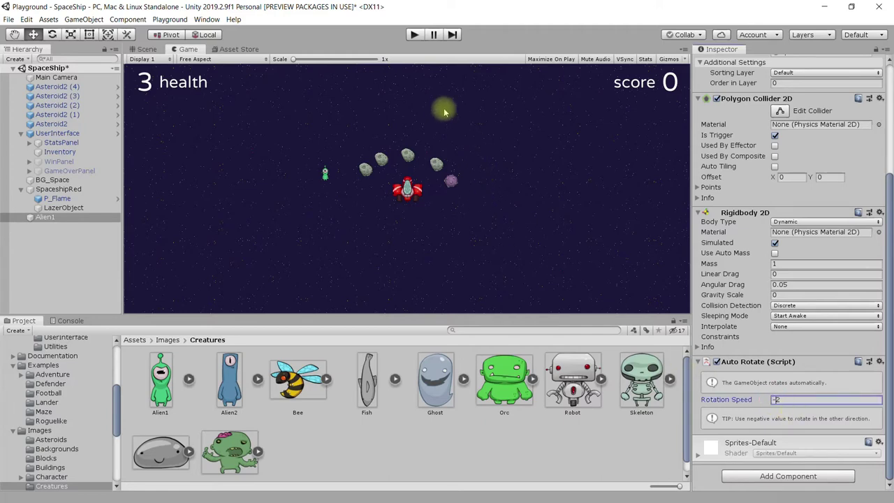
{"action": "left_click", "coordinate": [413, 35]}
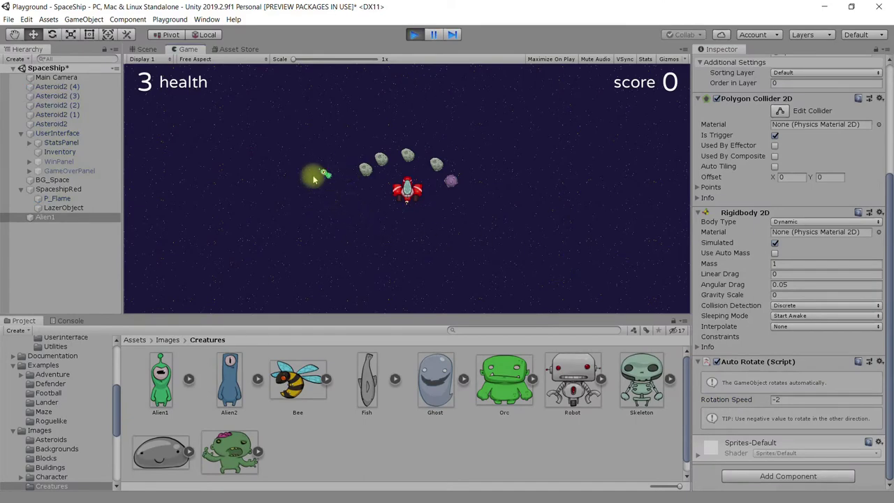
{"action": "left_click", "coordinate": [414, 35]}
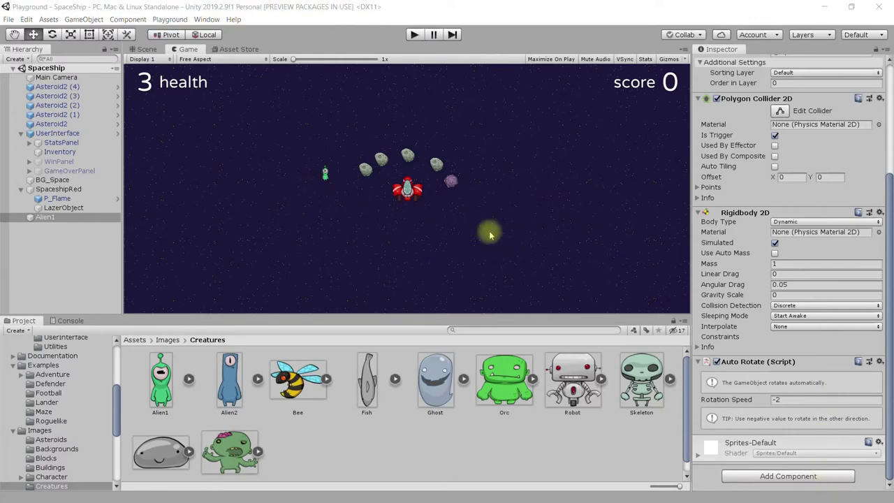
Add a Collectable Attribute component to Alien1 by searching 'colle'.
{"action": "left_click", "coordinate": [93, 216]}
{"action": "left_click", "coordinate": [758, 476]}
{"action": "type", "text": "au"}
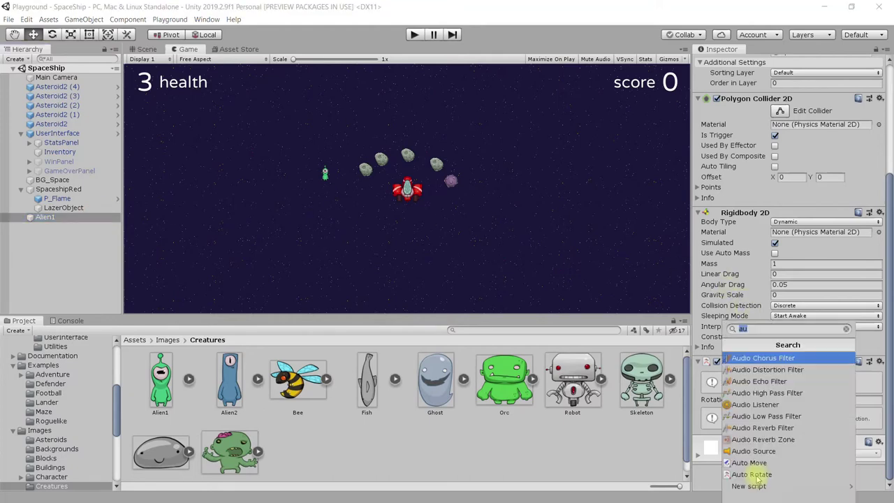
{"action": "key", "text": "BackSpace"}
{"action": "key", "text": "BackSpace"}
{"action": "type", "text": "coll"}
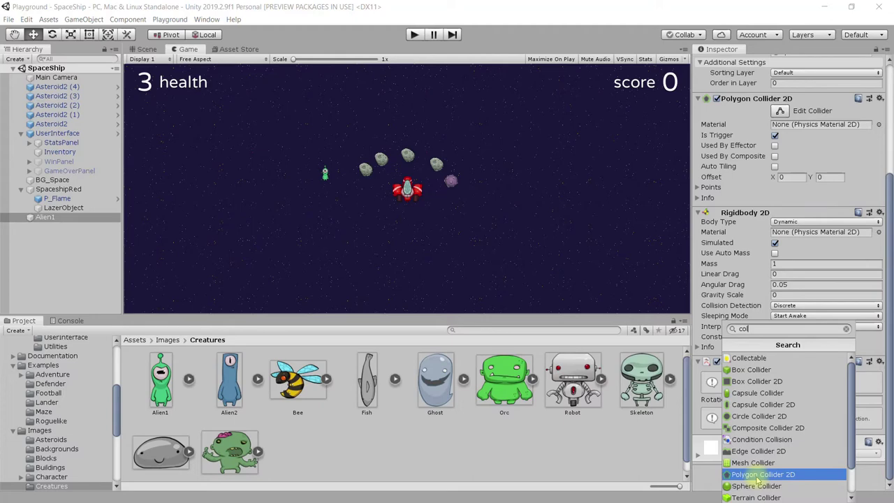
{"action": "type", "text": "a"}
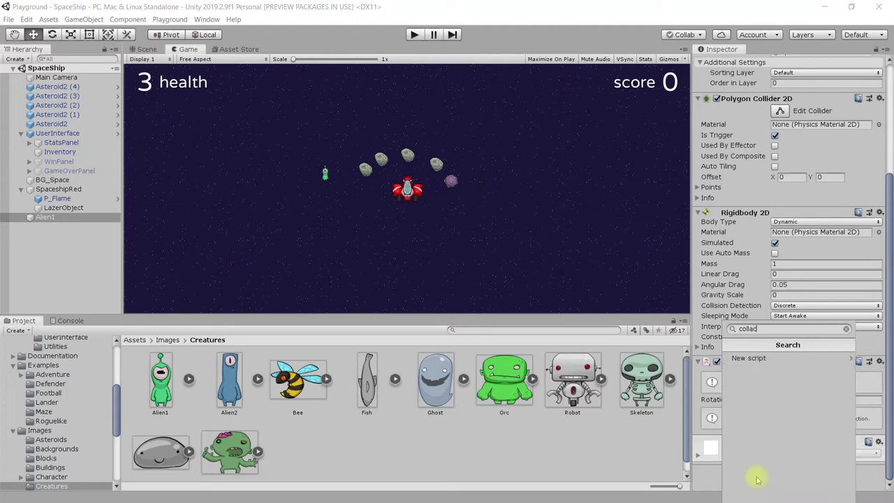
{"action": "key", "text": "BackSpace"}
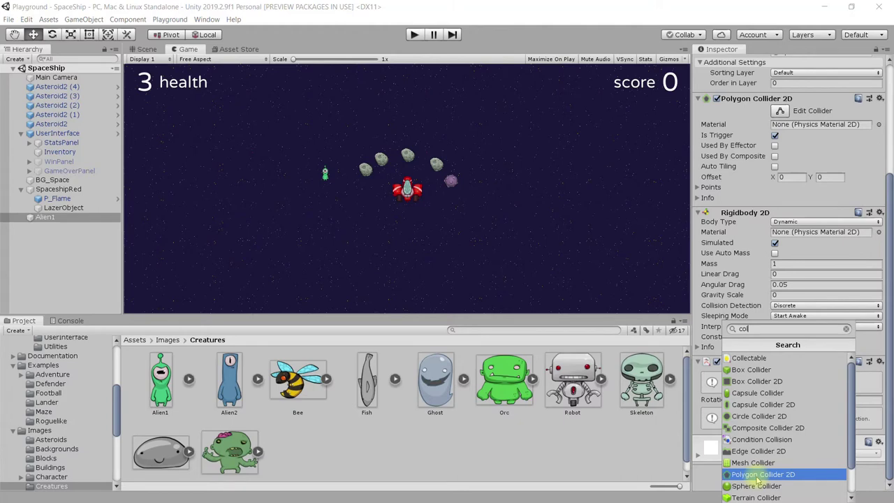
{"action": "type", "text": "ec"}
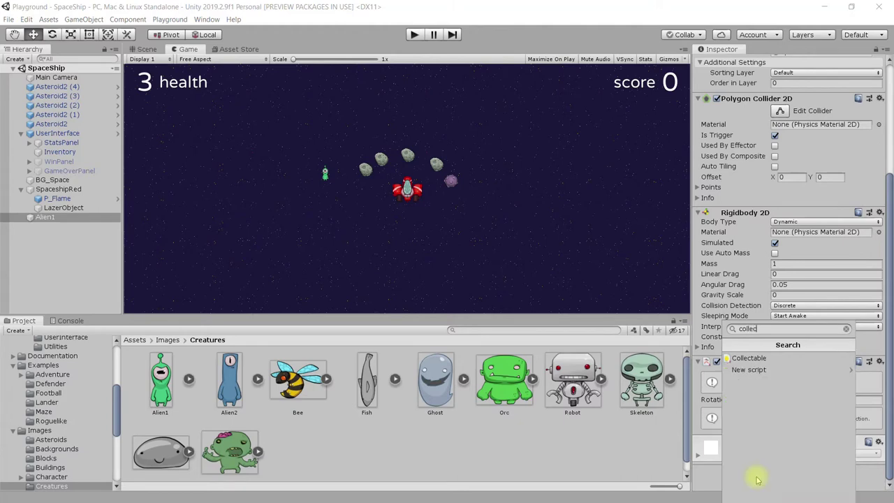
{"action": "left_click", "coordinate": [754, 358]}
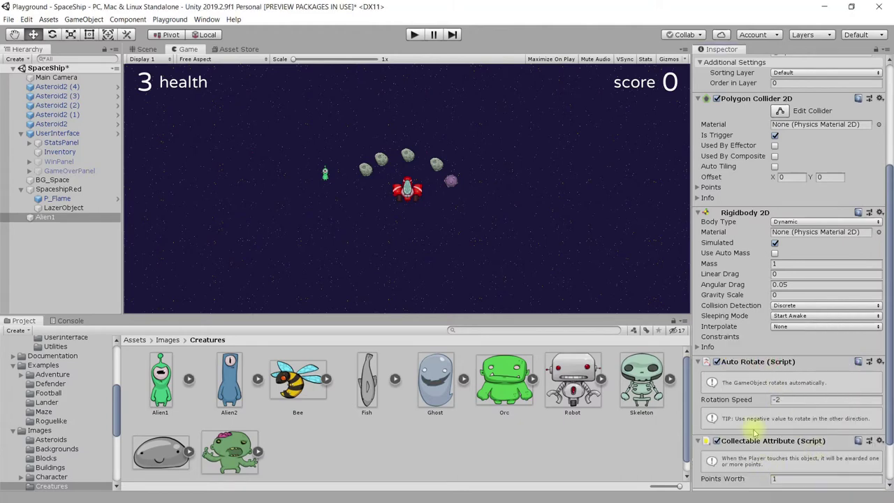
Collapse Auto Rotate and leave Collectable Attribute's Points Worth at 1.
{"action": "scroll", "coordinate": [726, 405], "scroll_direction": "down", "scroll_amount": 2}
{"action": "left_click", "coordinate": [730, 307]}
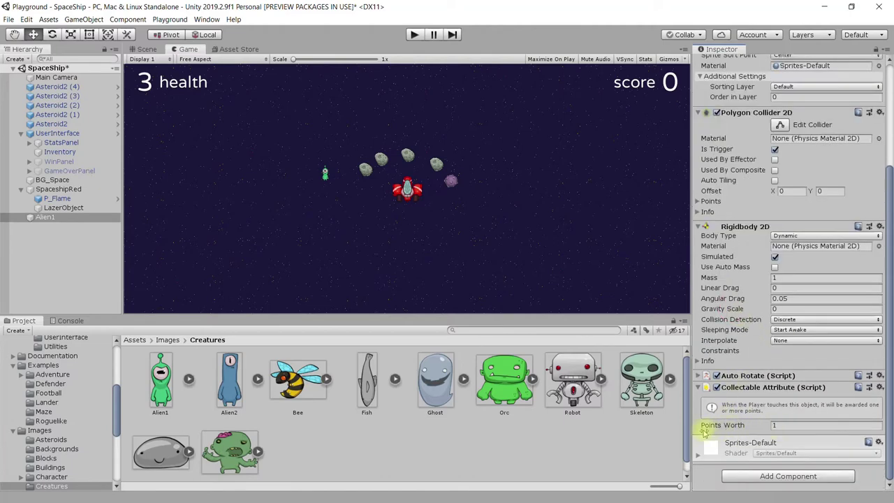
{"action": "left_click", "coordinate": [781, 425]}
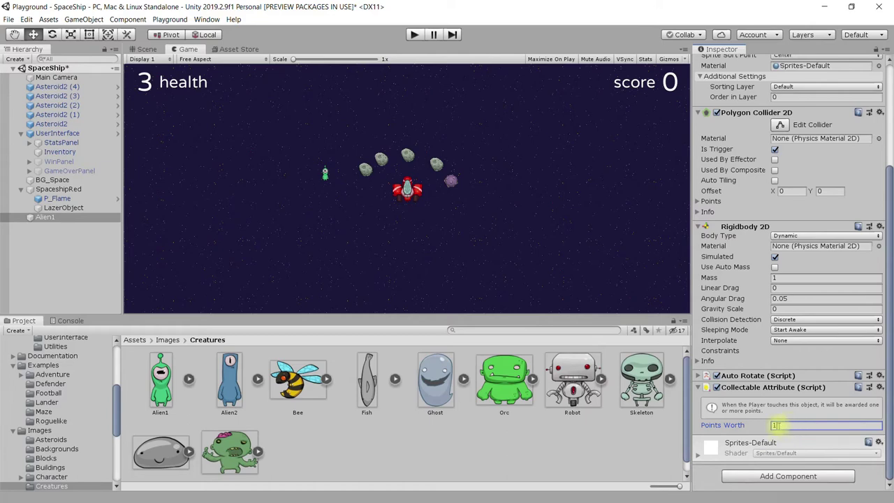
{"action": "left_click", "coordinate": [336, 175]}
{"action": "left_click", "coordinate": [148, 50]}
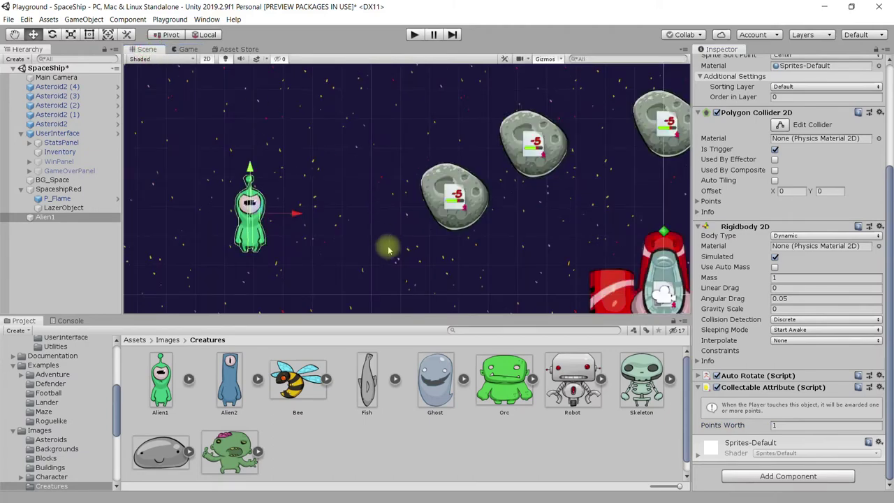
Move the top centre asteroid further up and to the right.
{"action": "mouse_move", "coordinate": [582, 269]}
{"action": "middle_mouse_down"}
{"action": "mouse_move", "coordinate": [493, 232]}
{"action": "mouse_move", "coordinate": [340, 230]}
{"action": "middle_mouse_up"}
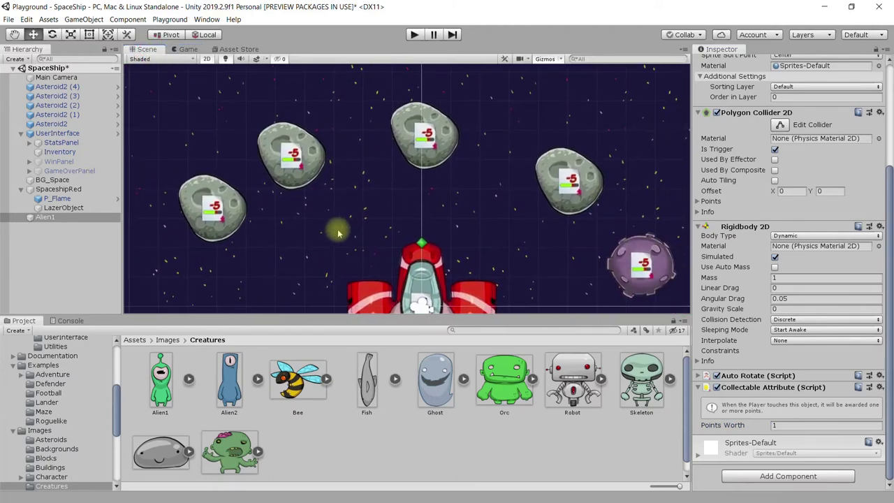
{"action": "scroll", "coordinate": [475, 223], "scroll_direction": "down", "scroll_amount": 3}
{"action": "middle_click_drag", "start_coordinate": [454, 178], "coordinate": [431, 155]}
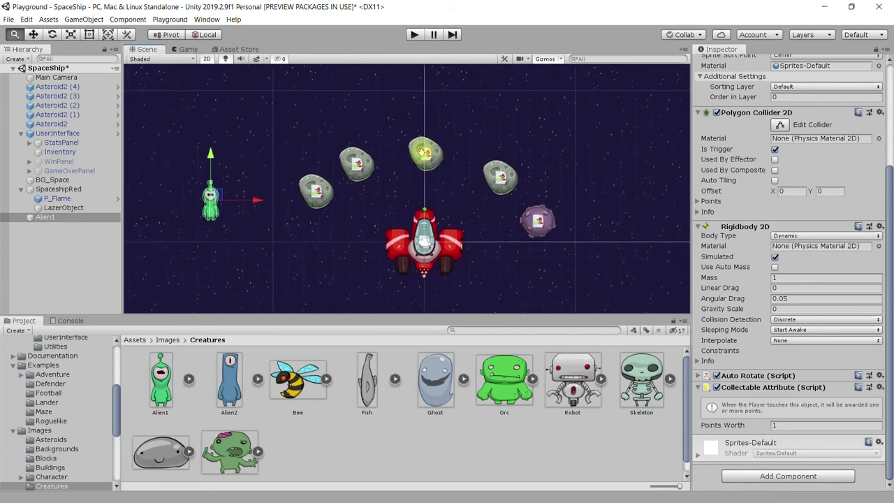
{"action": "left_click", "coordinate": [431, 155]}
{"action": "left_click", "coordinate": [431, 155]}
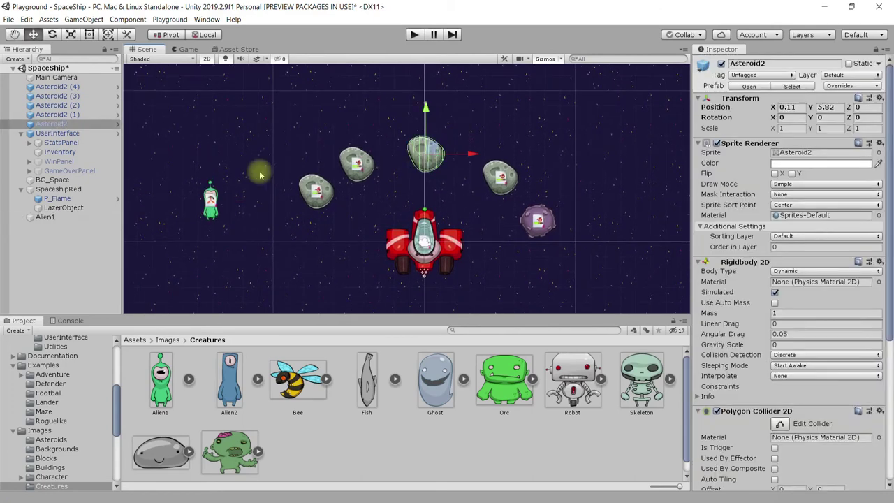
{"action": "left_click_drag", "start_coordinate": [429, 149], "coordinate": [538, 108]}
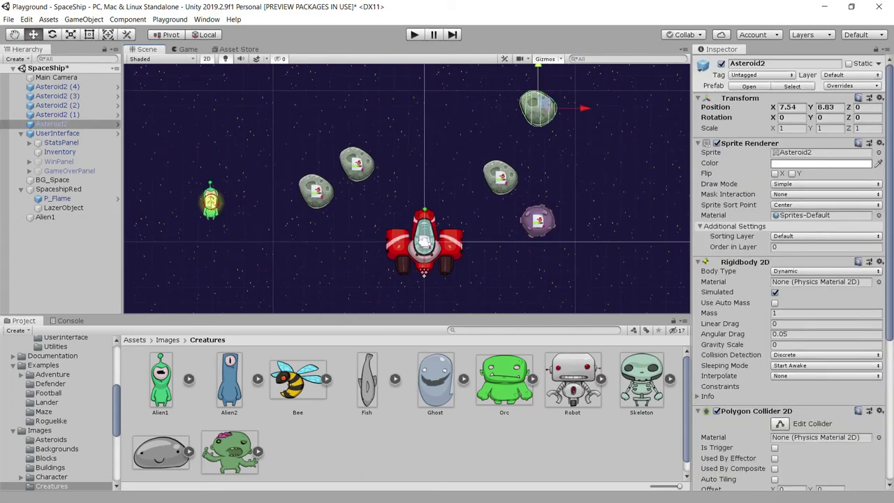
Place Alien1 directly above the spaceship and start a test run.
{"action": "left_click", "coordinate": [211, 200]}
{"action": "mouse_move", "coordinate": [215, 197]}
{"action": "left_mouse_down"}
{"action": "mouse_move", "coordinate": [466, 144]}
{"action": "mouse_move", "coordinate": [429, 153]}
{"action": "left_mouse_up"}
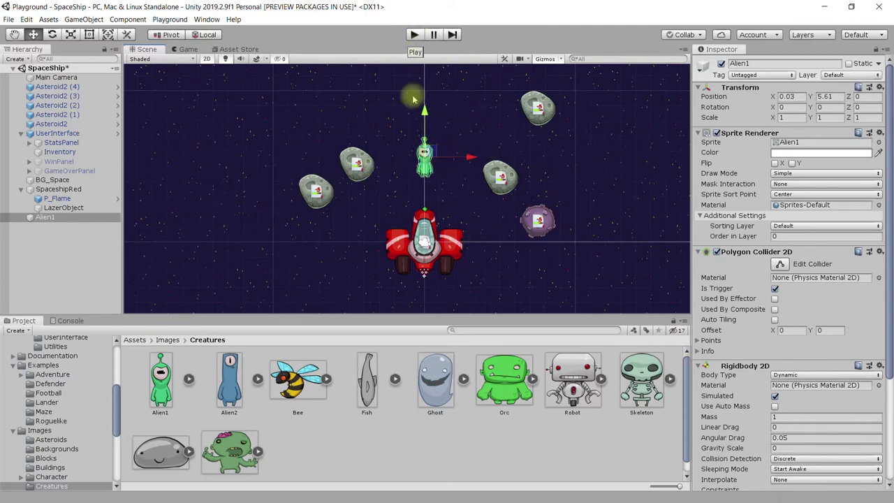
{"action": "left_click", "coordinate": [415, 35]}
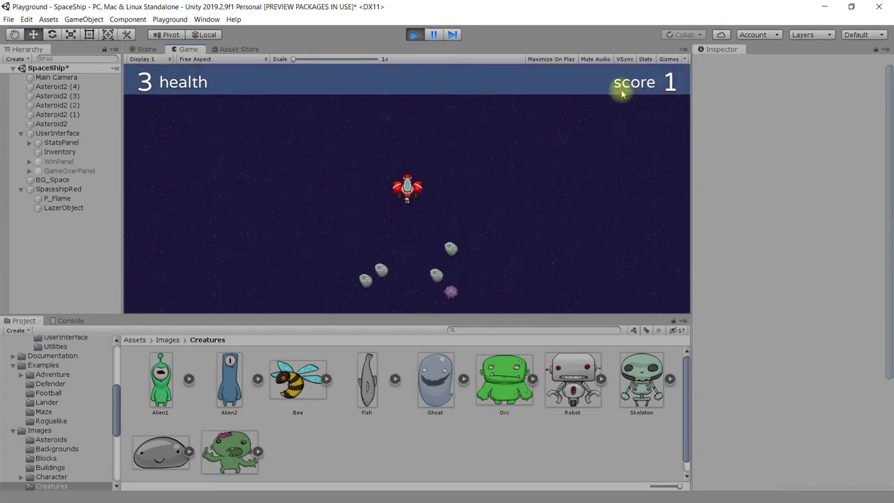
{"action": "left_click", "coordinate": [412, 36]}
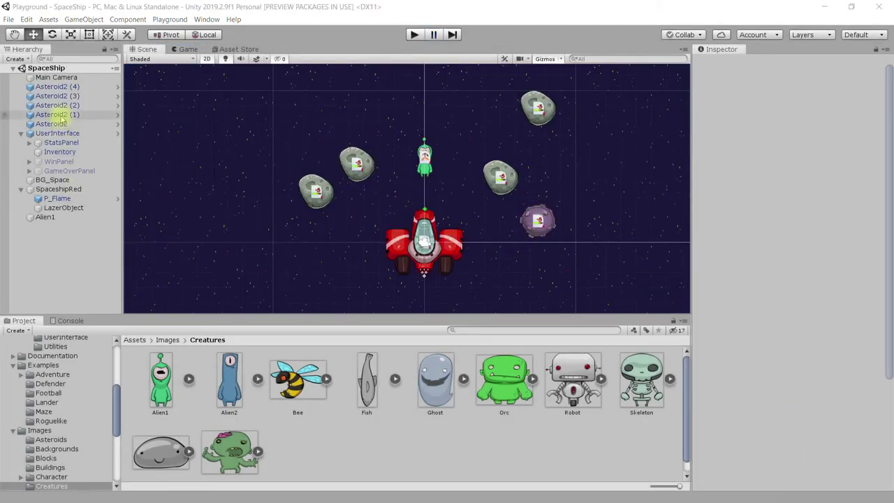
Save Alien1 as a prefab in Assets/Prefabs and place a second copy left of the asteroids.
{"action": "left_click", "coordinate": [53, 125]}
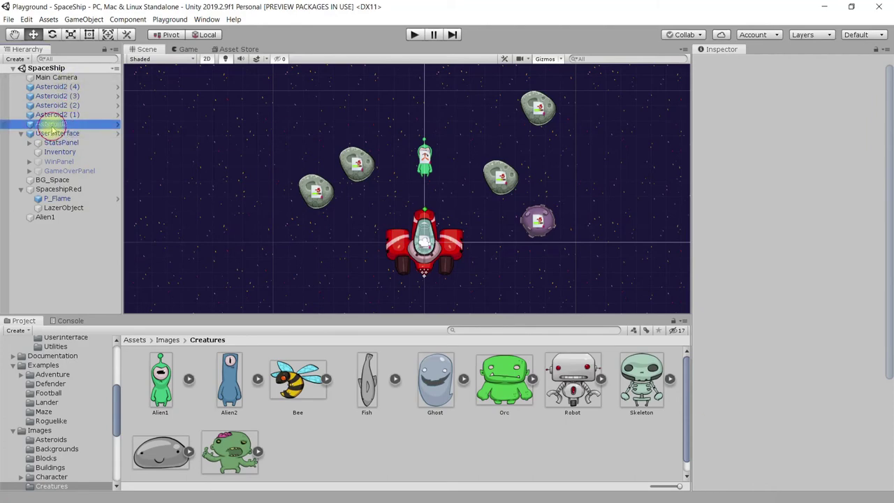
{"action": "left_click", "coordinate": [45, 217]}
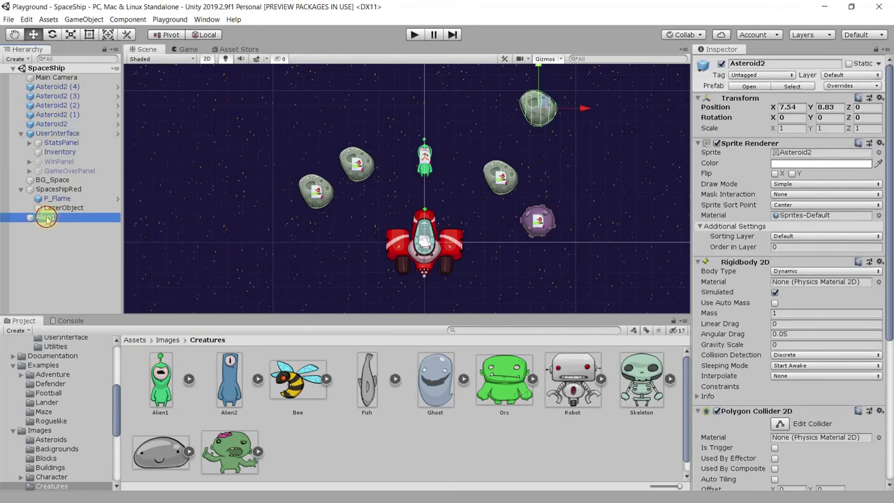
{"action": "left_click", "coordinate": [135, 339]}
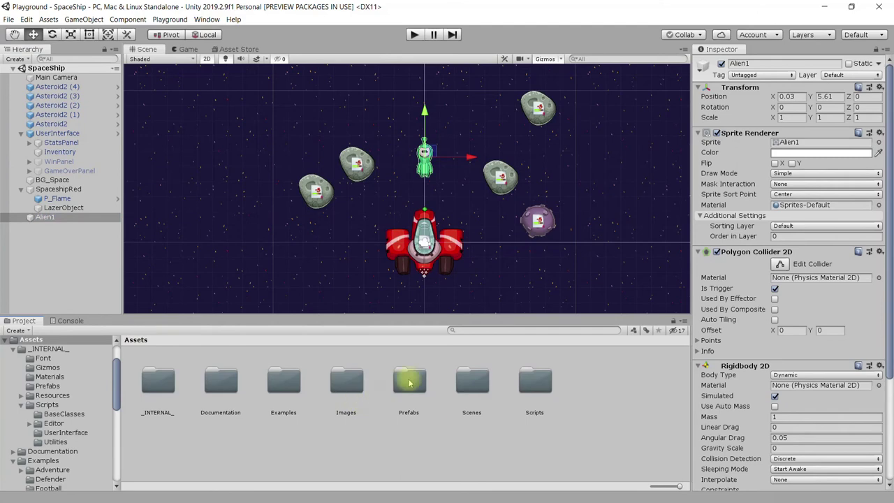
{"action": "double_click", "coordinate": [408, 380]}
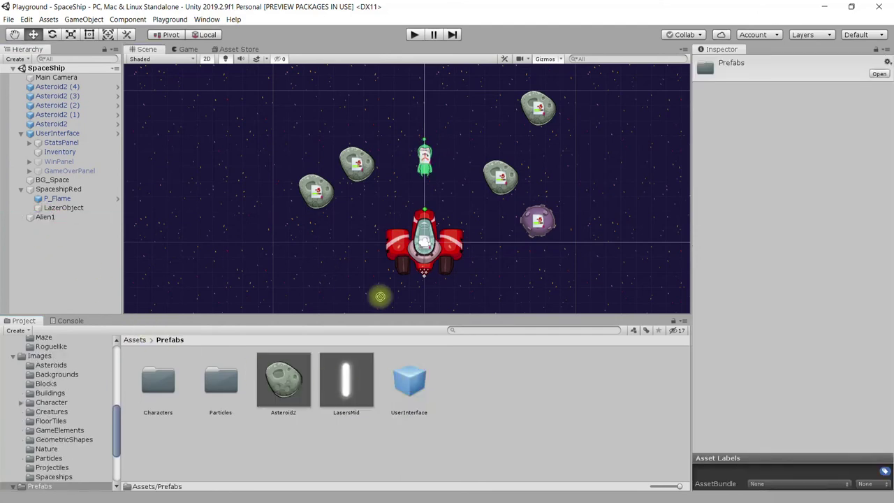
{"action": "left_click_drag", "start_coordinate": [45, 217], "coordinate": [511, 388]}
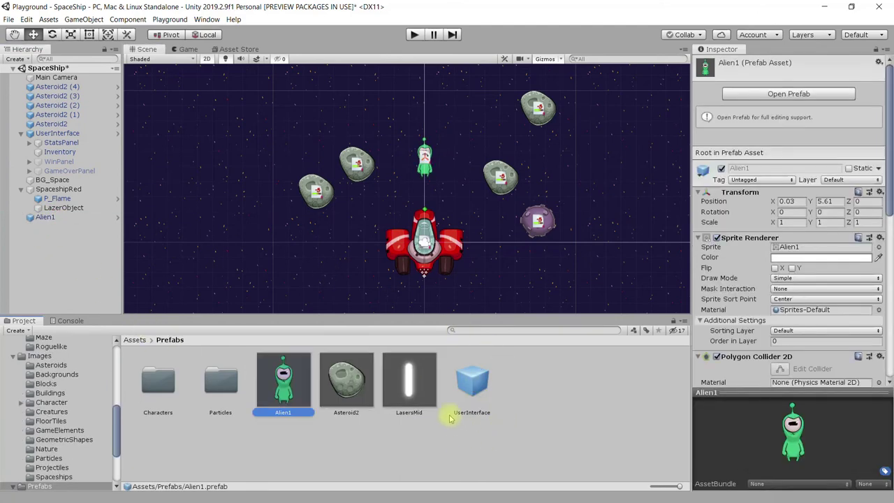
{"action": "left_click_drag", "start_coordinate": [277, 388], "coordinate": [235, 167]}
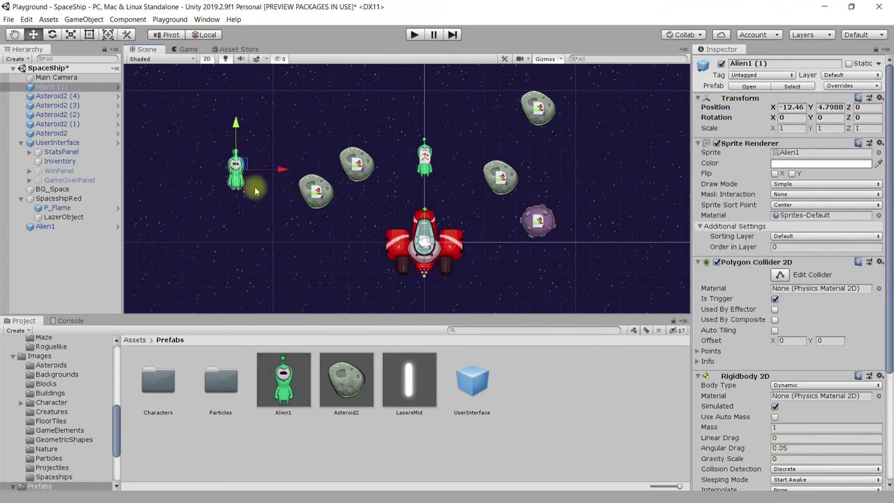
Expand the original Alien1's Auto Rotate settings showing -2, then select Alien1 (1).
{"action": "scroll", "coordinate": [727, 311], "scroll_direction": "down", "scroll_amount": 5}
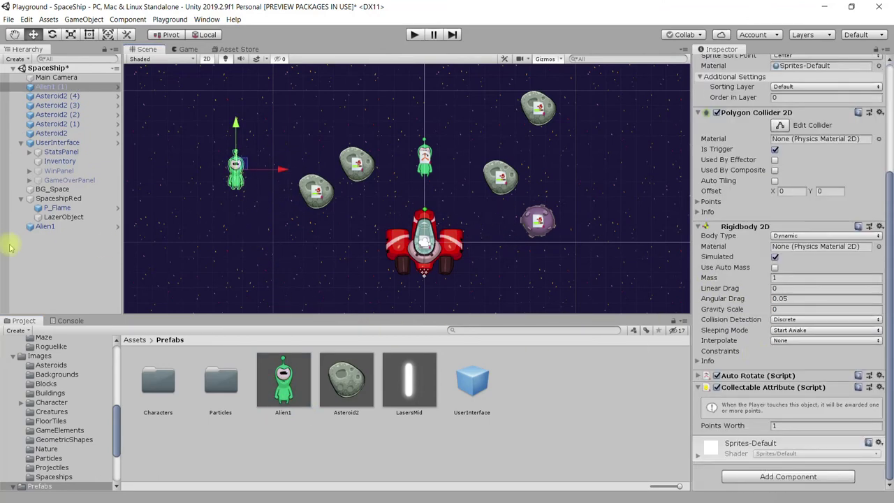
{"action": "left_click", "coordinate": [42, 226]}
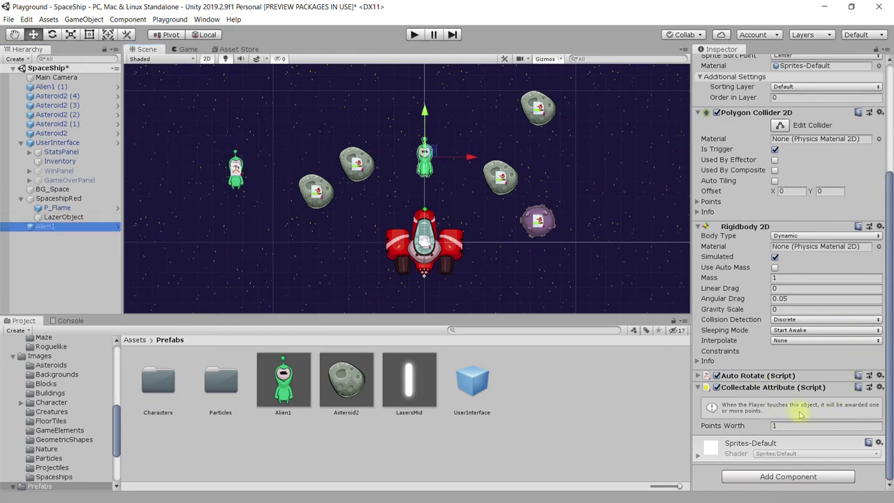
{"action": "left_click", "coordinate": [739, 376]}
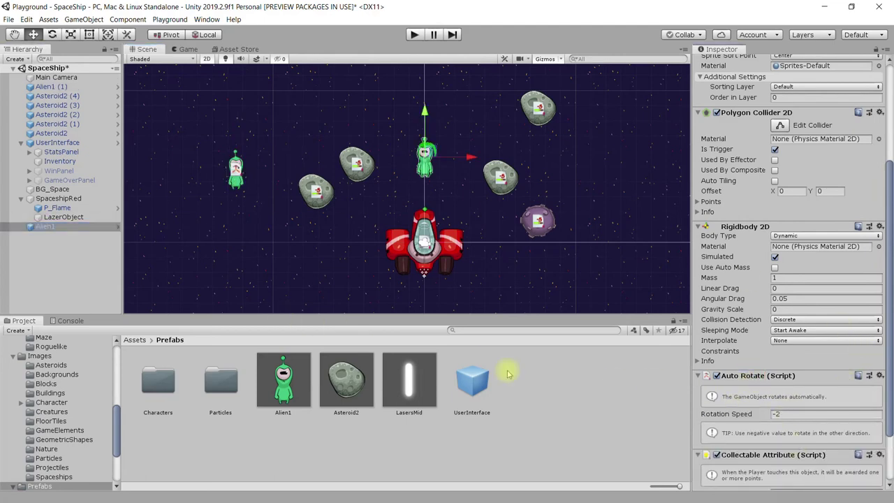
{"action": "left_click", "coordinate": [98, 86]}
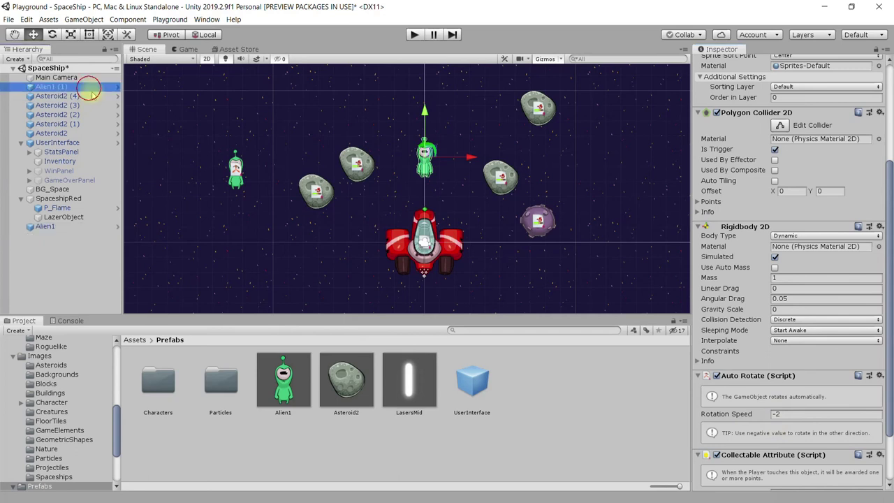
Change Alien1 (1)'s Auto Rotate Rotation Speed from -2 to 2.
{"action": "left_click", "coordinate": [792, 415]}
{"action": "type", "text": "2"}
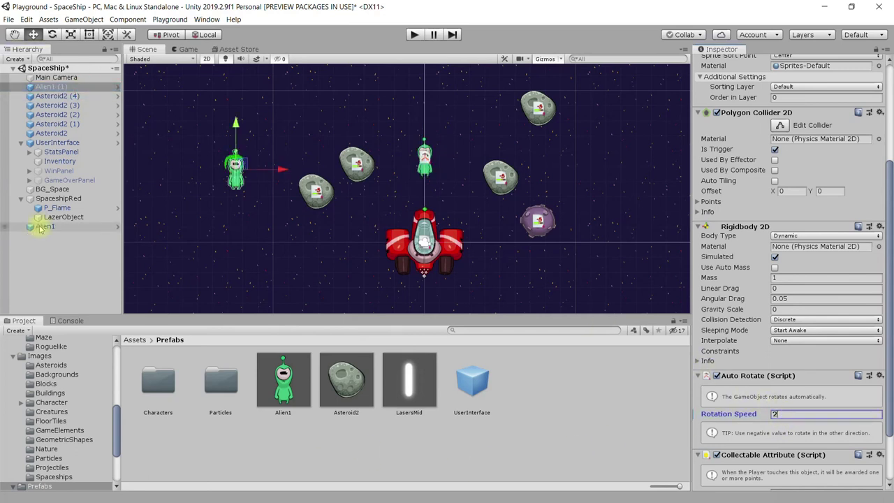
{"action": "scroll", "coordinate": [778, 339], "scroll_direction": "up", "scroll_amount": 5}
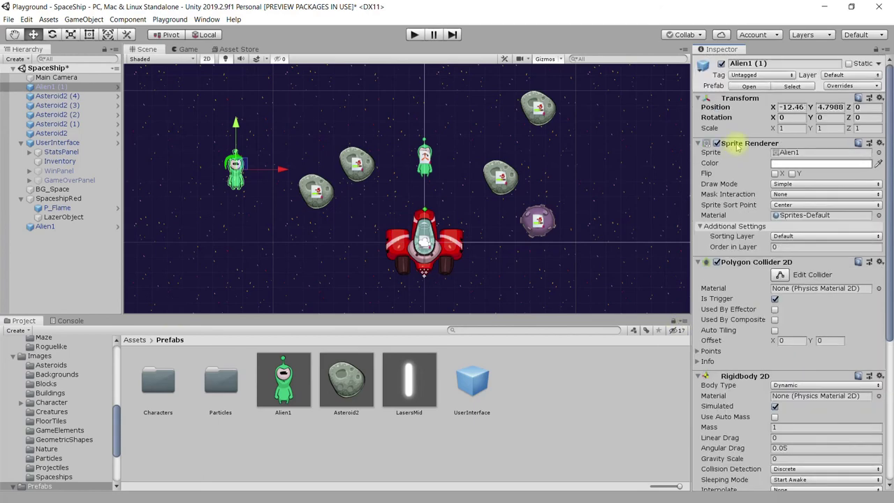